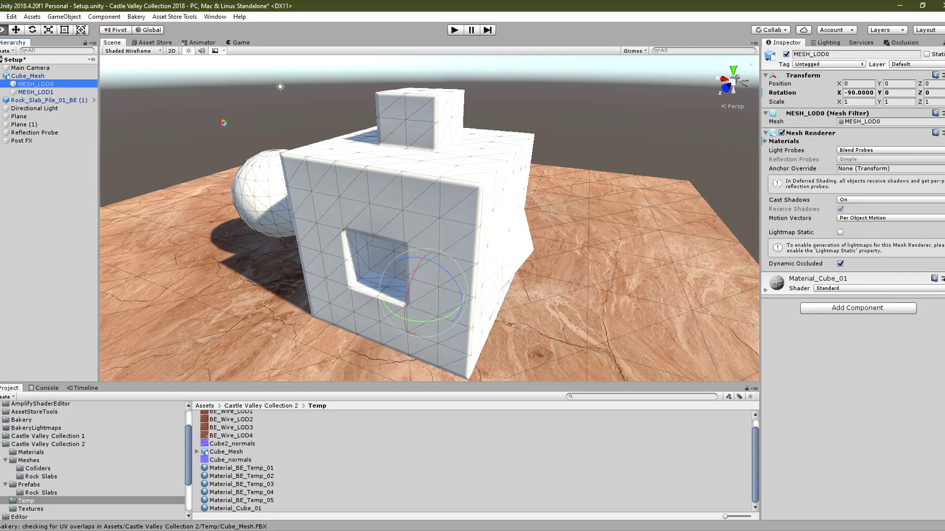
Toggle between the cube's dense MESH_LOD0 and low-poly MESH_LOD1 three times, then enter Play mode.
{"action": "left_click", "coordinate": [35, 92]}
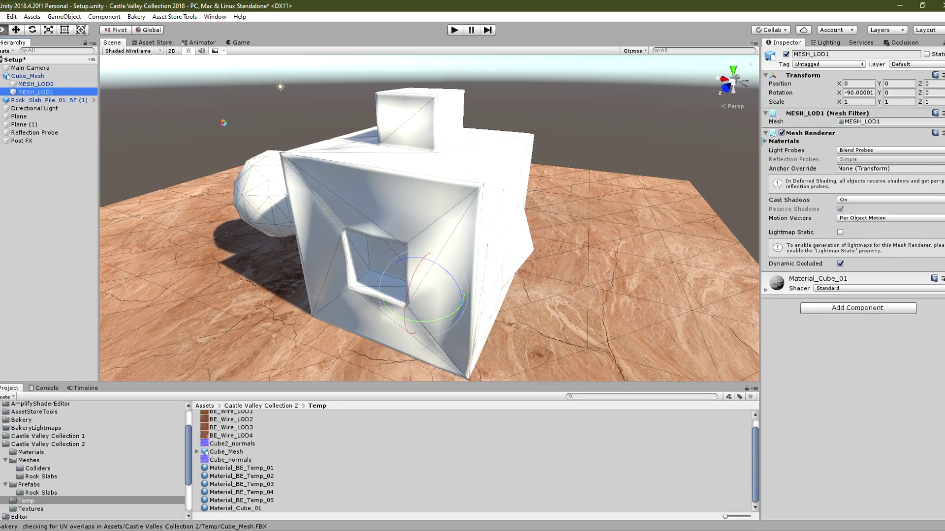
{"action": "left_click", "coordinate": [36, 83]}
{"action": "left_click", "coordinate": [35, 92]}
{"action": "left_click", "coordinate": [35, 84]}
{"action": "left_click", "coordinate": [36, 92]}
{"action": "left_click", "coordinate": [36, 84]}
{"action": "key", "text": "ctrl+p"}
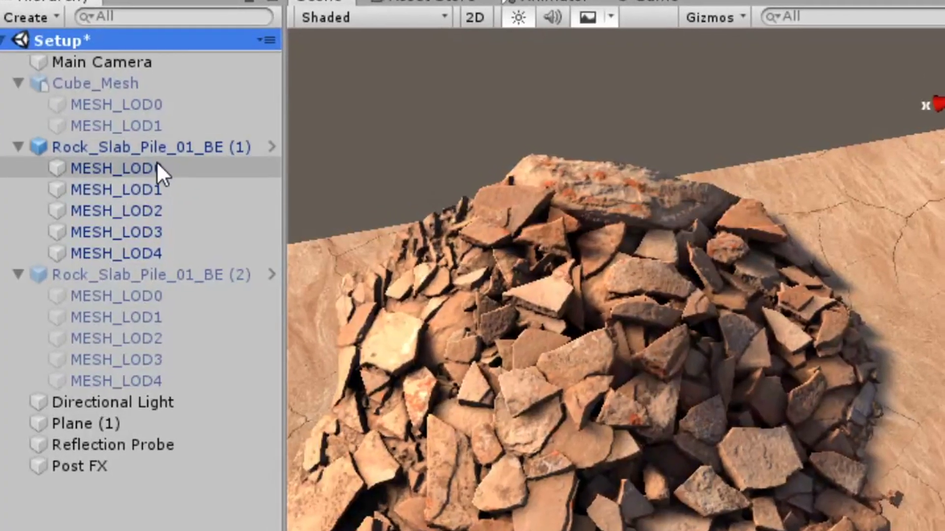
Step through the rock pile's MESH_LOD0, MESH_LOD1 and MESH_LOD2 in the Hierarchy.
{"action": "left_click", "coordinate": [157, 166]}
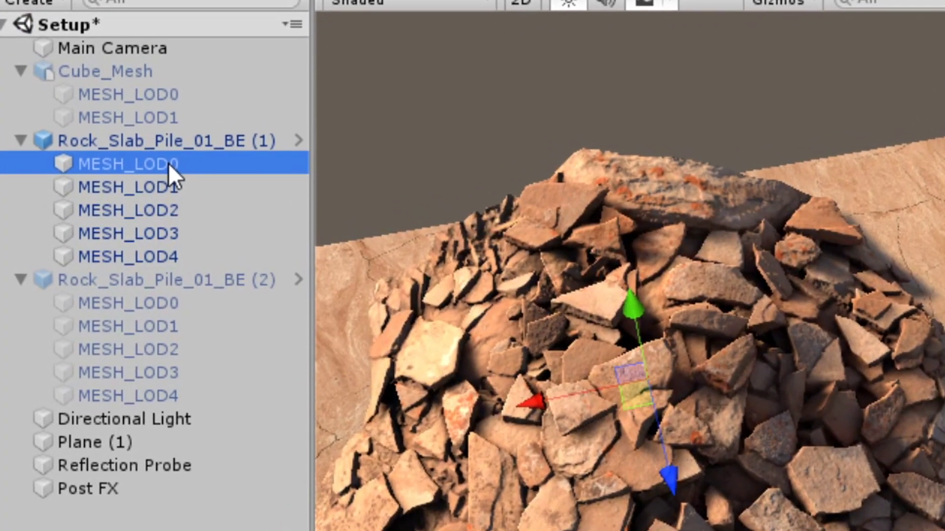
{"action": "key", "text": "Down"}
{"action": "key", "text": "Down"}
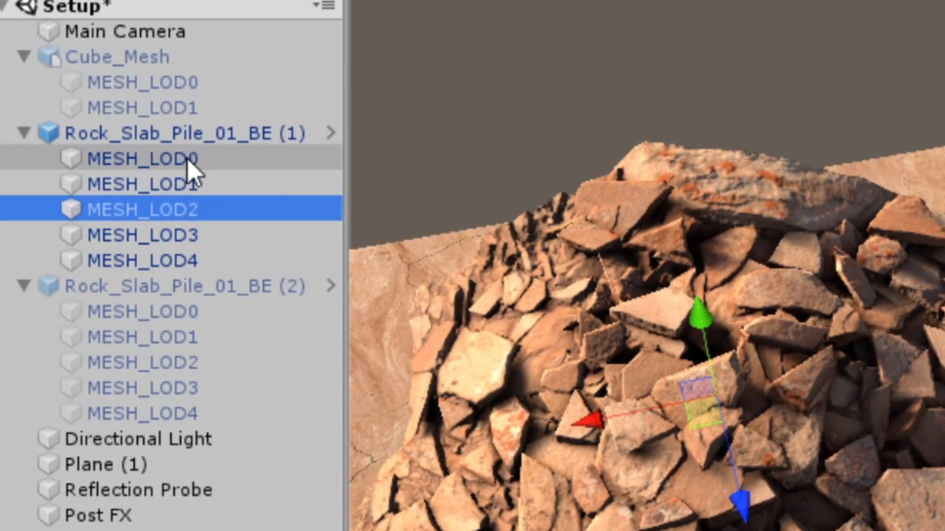
{"action": "key", "text": "Down"}
{"action": "key", "text": "Down"}
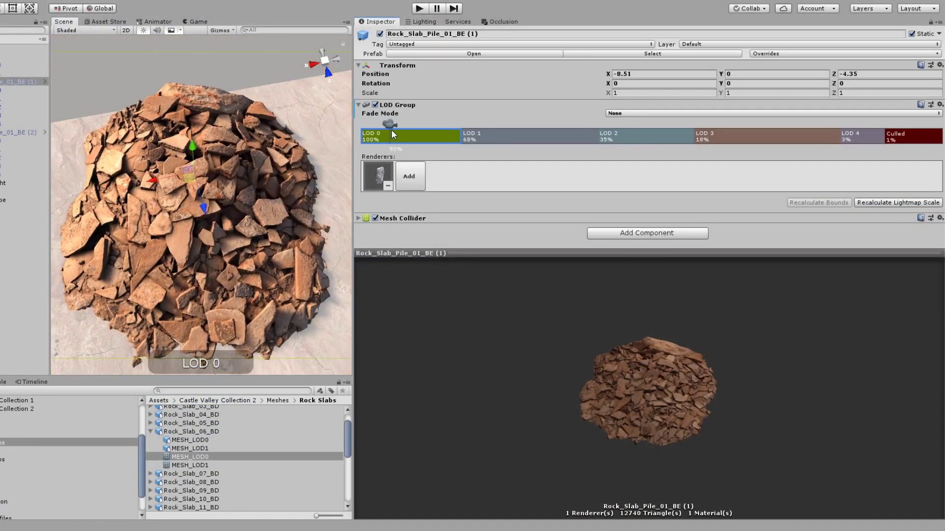
Preview the rock pile at LOD 2 and LOD 4 distances, then shift the LOD 0/LOD 1 switch point.
{"action": "left_click_drag", "start_coordinate": [394, 134], "coordinate": [731, 144]}
{"action": "mouse_move", "coordinate": [792, 141]}
{"action": "left_mouse_down"}
{"action": "mouse_move", "coordinate": [908, 133]}
{"action": "mouse_move", "coordinate": [813, 155]}
{"action": "left_mouse_up"}
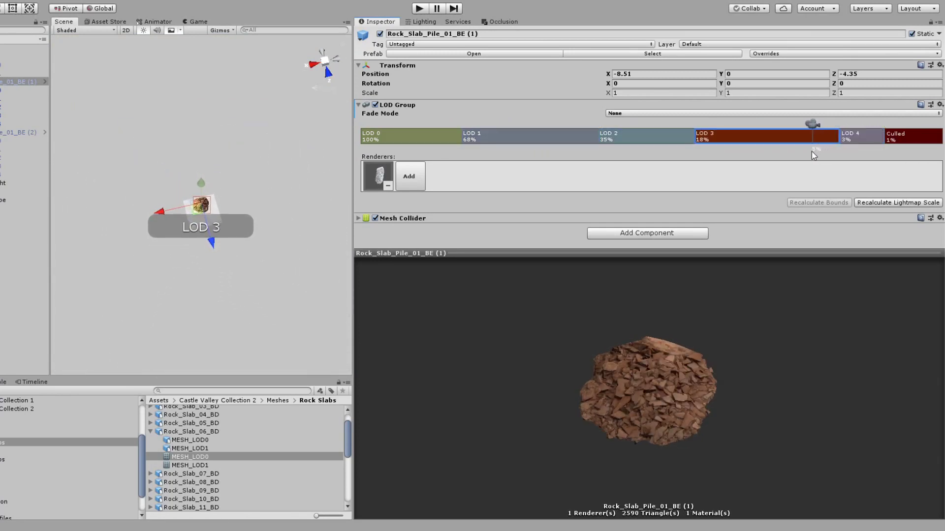
{"action": "left_click_drag", "start_coordinate": [743, 166], "coordinate": [353, 195]}
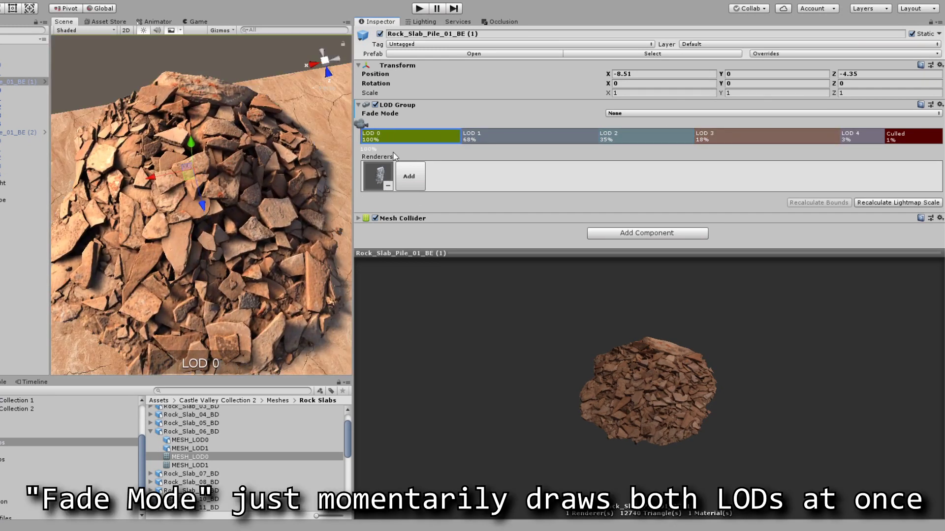
{"action": "mouse_move", "coordinate": [461, 135]}
{"action": "left_mouse_down"}
{"action": "mouse_move", "coordinate": [519, 149]}
{"action": "mouse_move", "coordinate": [433, 158]}
{"action": "mouse_move", "coordinate": [442, 148]}
{"action": "left_mouse_up"}
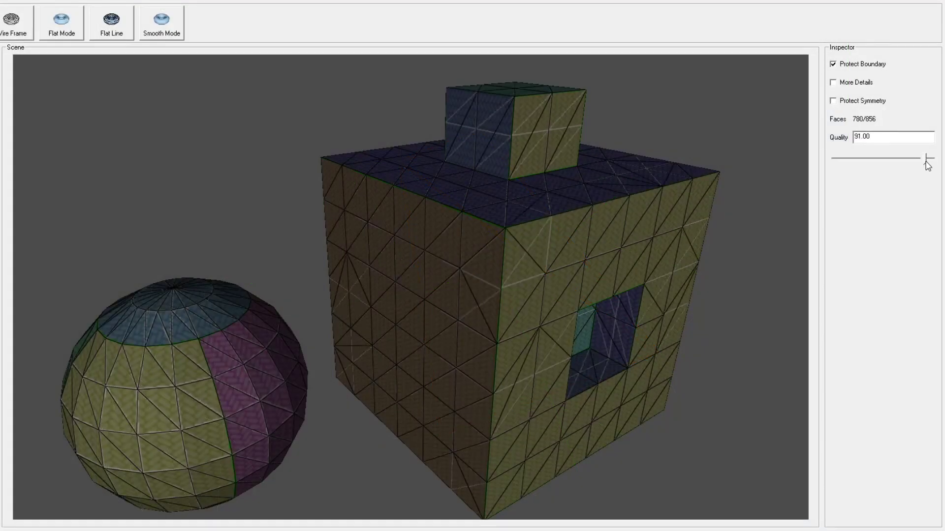
Lower the decimation Quality slider so the mesh simplifies while keeping UV seam and hard-edge borders.
{"action": "left_click_drag", "start_coordinate": [927, 159], "coordinate": [835, 223]}
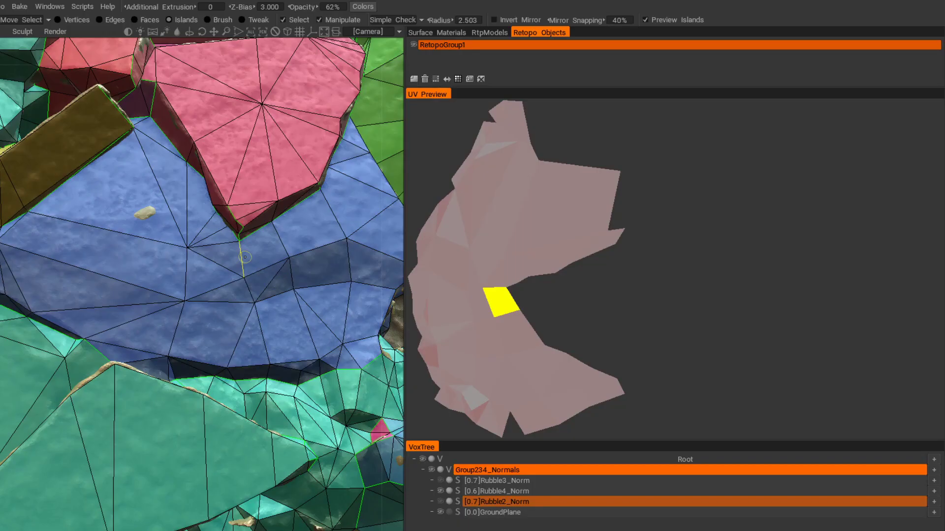
Mark a seam down the blue island's edge to the teal border with the seam brush.
{"action": "scroll", "coordinate": [245, 257], "scroll_direction": "up", "scroll_amount": 5}
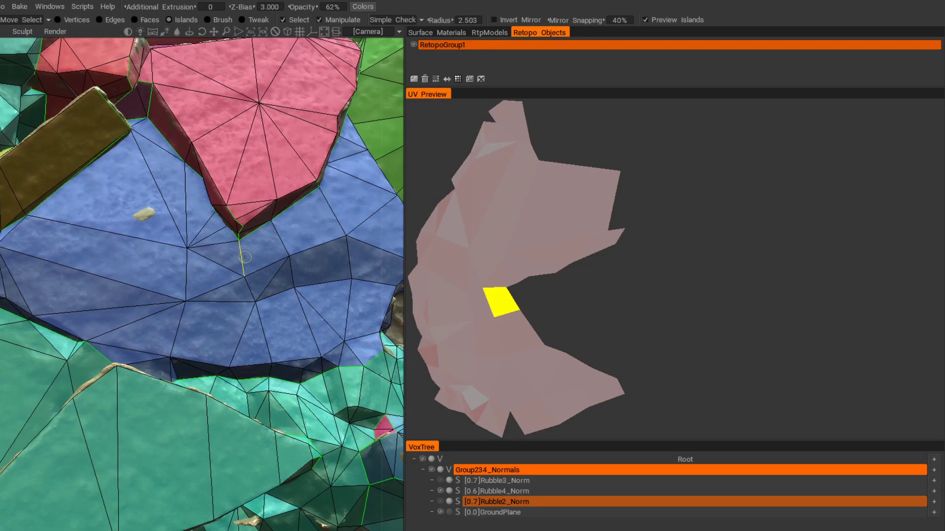
{"action": "scroll", "coordinate": [245, 252], "scroll_direction": "up", "scroll_amount": 1}
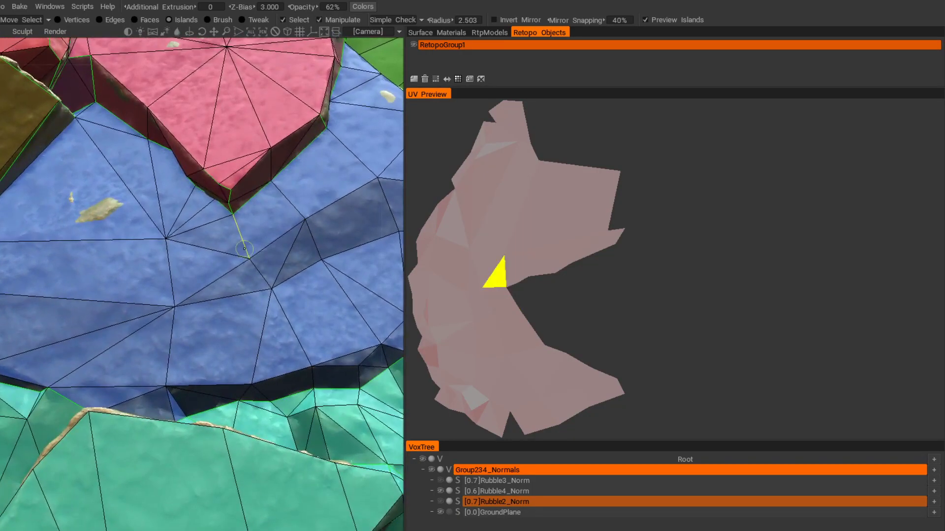
{"action": "mouse_move", "coordinate": [260, 272]}
{"action": "left_mouse_down"}
{"action": "mouse_move", "coordinate": [279, 315]}
{"action": "mouse_move", "coordinate": [287, 378]}
{"action": "left_mouse_up"}
{"action": "scroll", "coordinate": [287, 378], "scroll_direction": "down", "scroll_amount": 5}
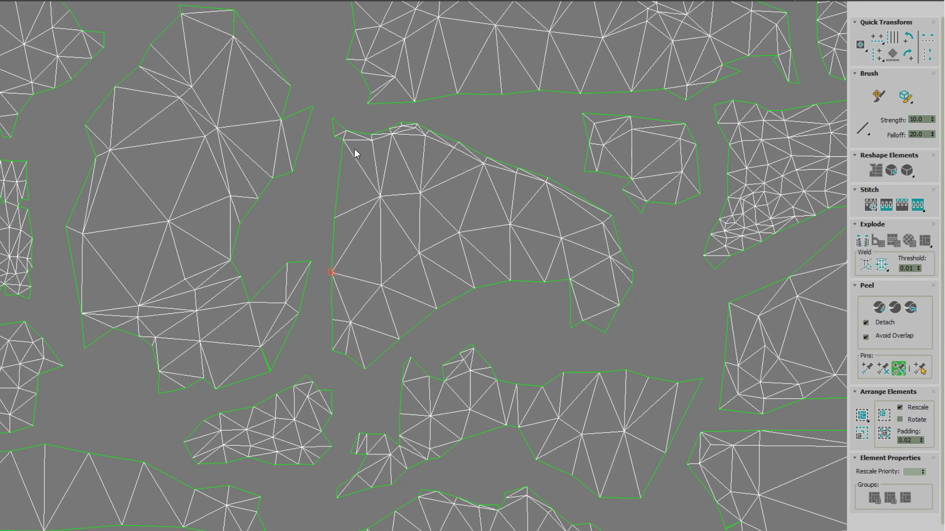
Show edged faces and drag ProOptimizer's Vertex % on MESH_LOD0 down to 71.5.
{"action": "left_click_drag", "start_coordinate": [330, 110], "coordinate": [348, 137]}
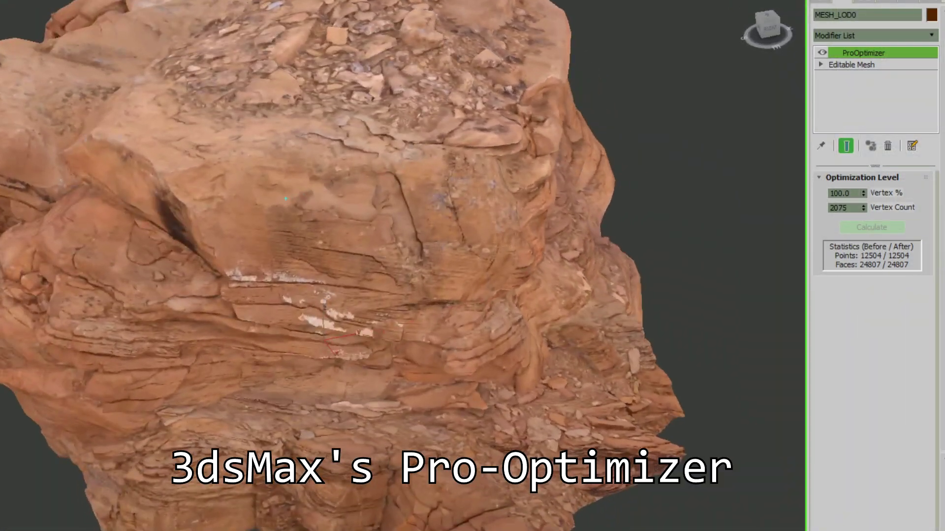
{"action": "key", "text": "F4"}
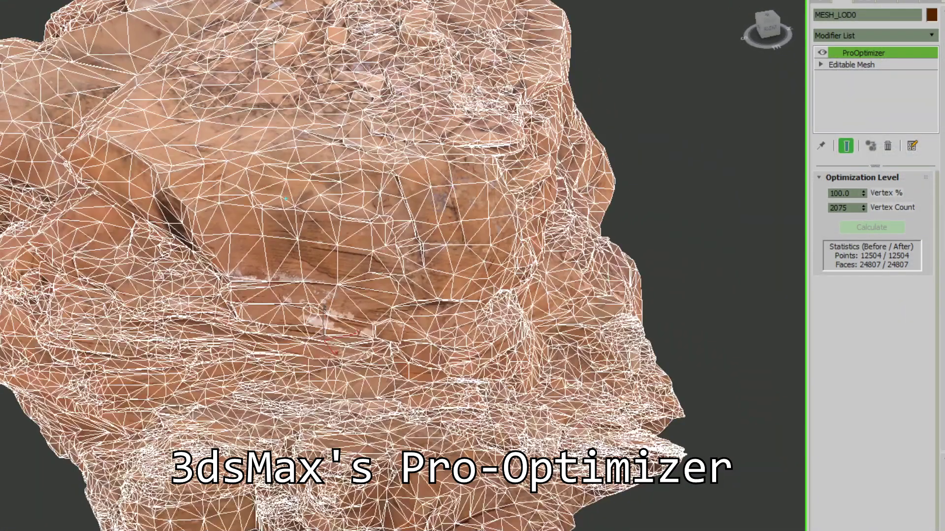
{"action": "left_click_drag", "start_coordinate": [864, 193], "coordinate": [899, 526]}
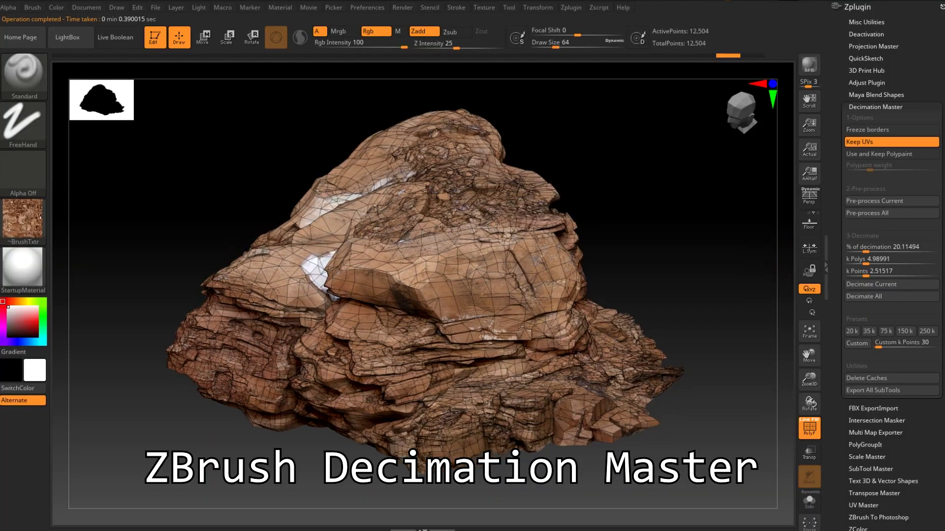
Run Decimate All with Keep UVs to cut the rock to 5,694 points, then rotate to inspect it.
{"action": "left_click", "coordinate": [863, 297]}
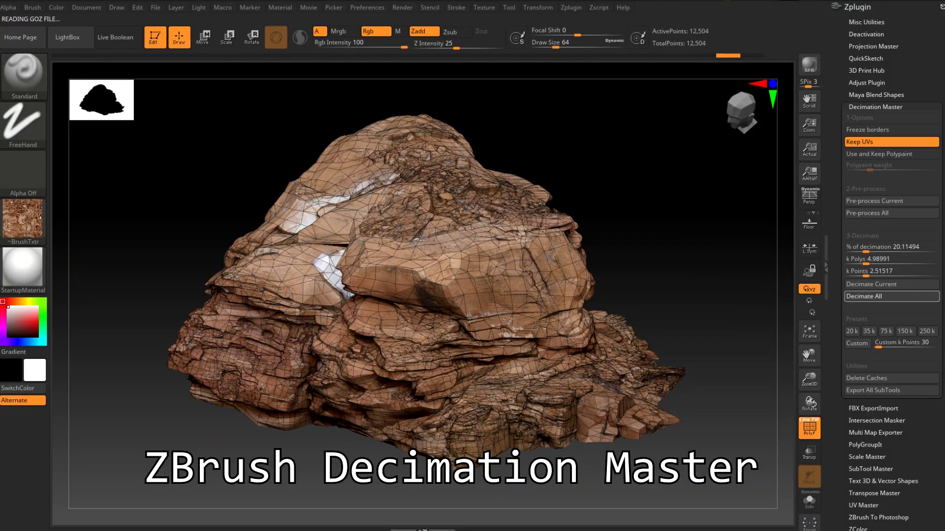
{"action": "left_click_drag", "start_coordinate": [648, 274], "coordinate": [581, 295]}
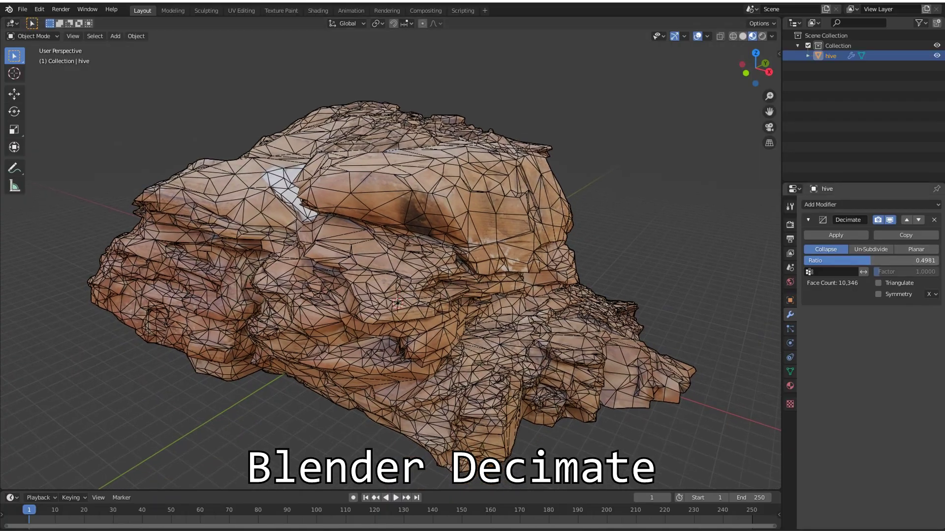
Drop the Decimate ratio to 0.1423 and paint weight strokes across the hive rock.
{"action": "left_click_drag", "start_coordinate": [871, 260], "coordinate": [819, 260]}
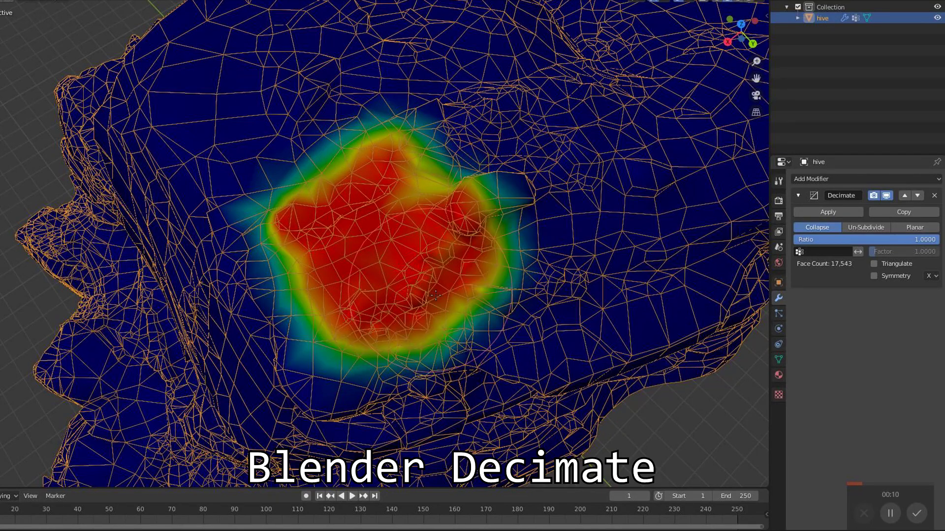
{"action": "middle_click_drag", "start_coordinate": [384, 343], "coordinate": [389, 118]}
{"action": "left_click_drag", "start_coordinate": [389, 118], "coordinate": [298, 176]}
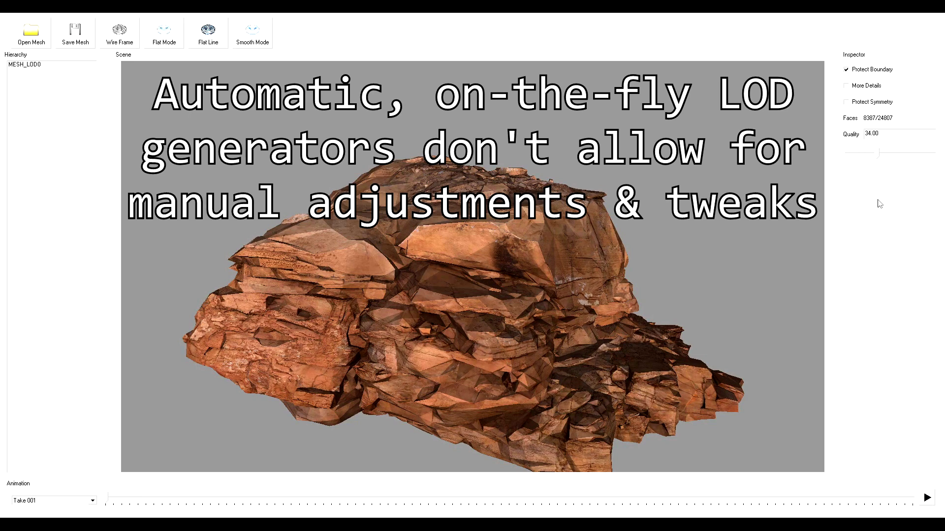
Drag the Quality slider down to 0.00, leaving 529 of 12879 faces.
{"action": "left_click_drag", "start_coordinate": [867, 217], "coordinate": [858, 228]}
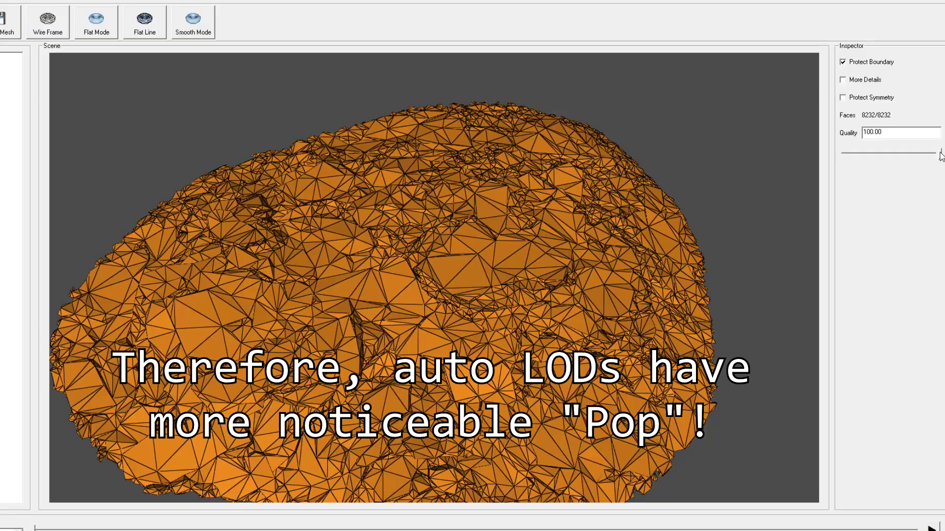
{"action": "left_click_drag", "start_coordinate": [940, 152], "coordinate": [866, 187]}
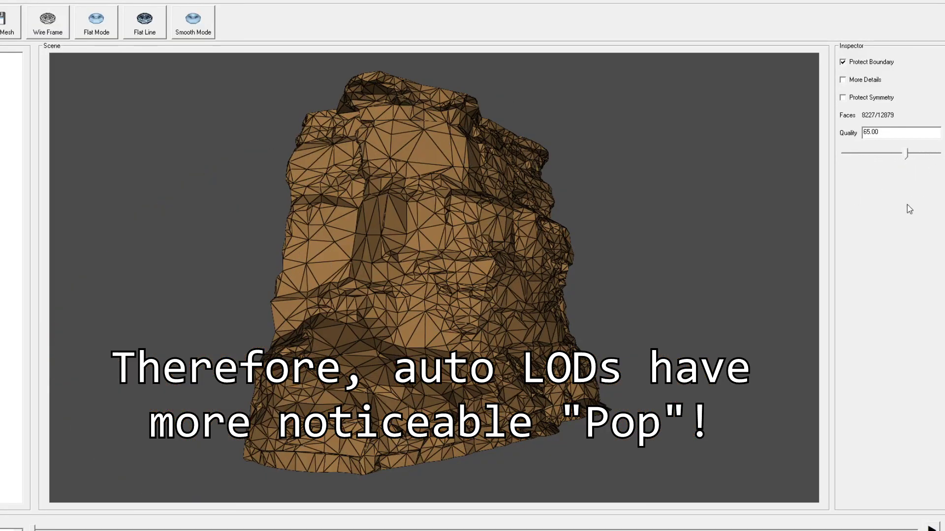
{"action": "left_click_drag", "start_coordinate": [895, 227], "coordinate": [782, 339]}
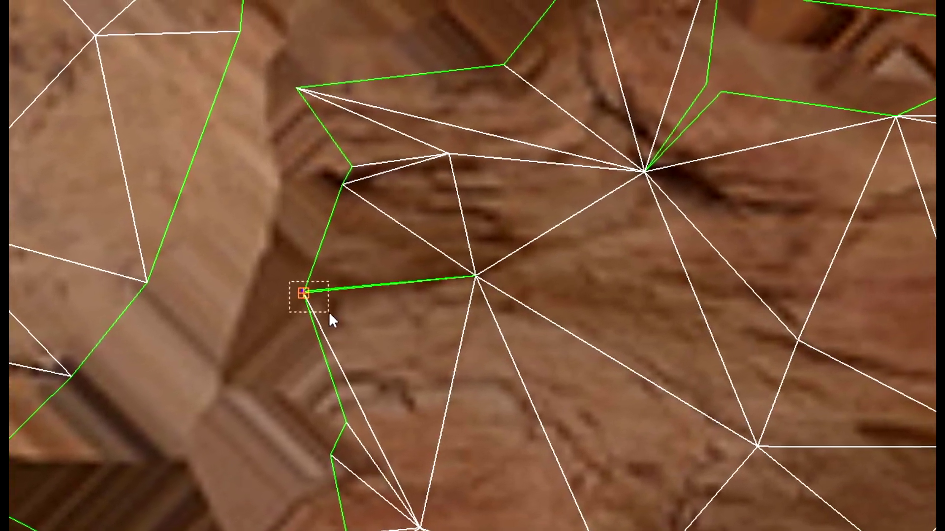
Select a border vertex on the rock LOD in Editable Poly vertex mode to reposition it.
{"action": "left_click", "coordinate": [640, 120]}
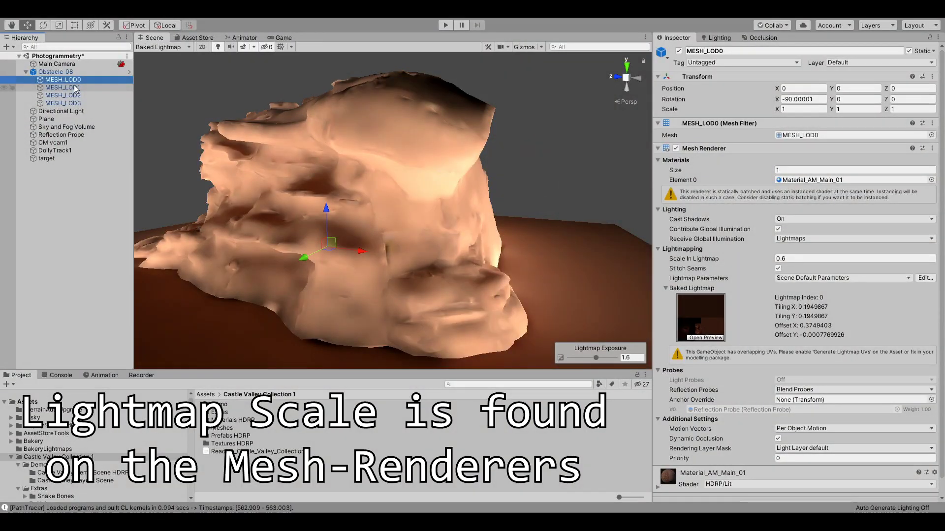
Compare Scale In Lightmap across MESH_LOD0 to MESH_LOD2 and raise Max Distance to about 41.8.
{"action": "left_click", "coordinate": [63, 87]}
{"action": "key", "text": "Down"}
{"action": "key", "text": "Down"}
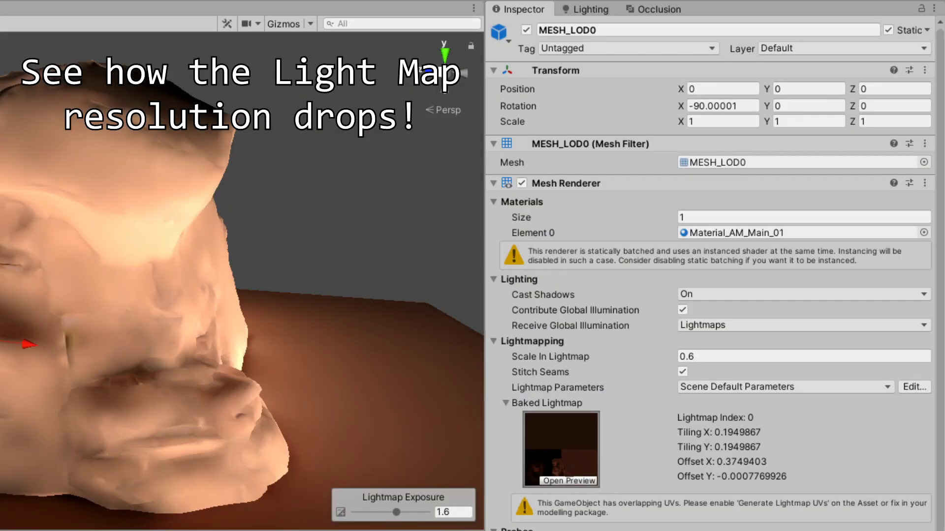
{"action": "key", "text": "Down"}
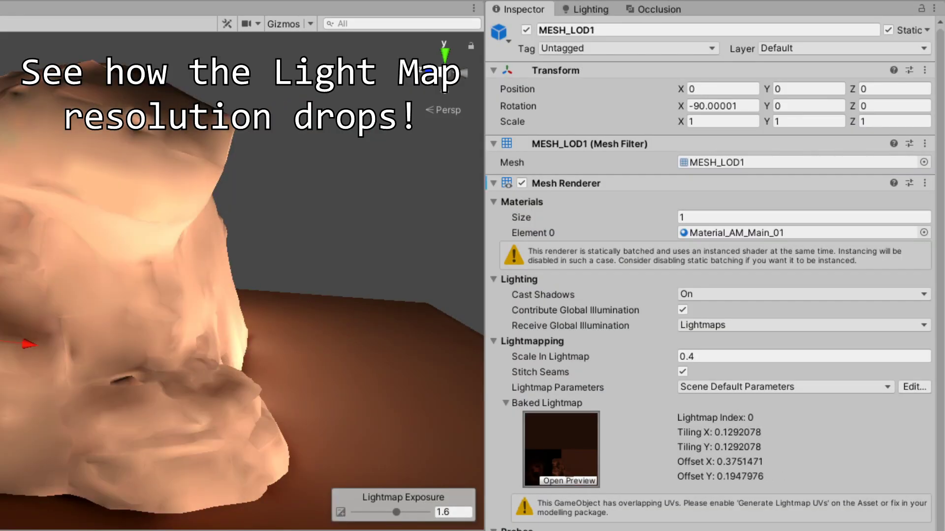
{"action": "key", "text": "Down"}
{"action": "key", "text": "Down"}
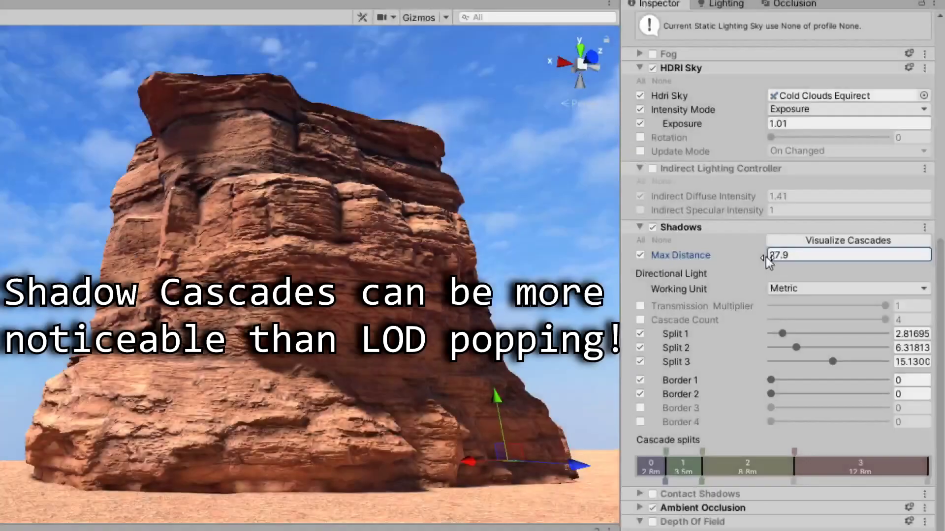
{"action": "left_click_drag", "start_coordinate": [765, 257], "coordinate": [423, 133]}
Cycle through the rock's LOD meshes again, confirming lightmap scale shrinks, e.g. 0.33, 0.15, 0.07.
{"action": "left_click", "coordinate": [423, 133]}
{"action": "left_click", "coordinate": [424, 133]}
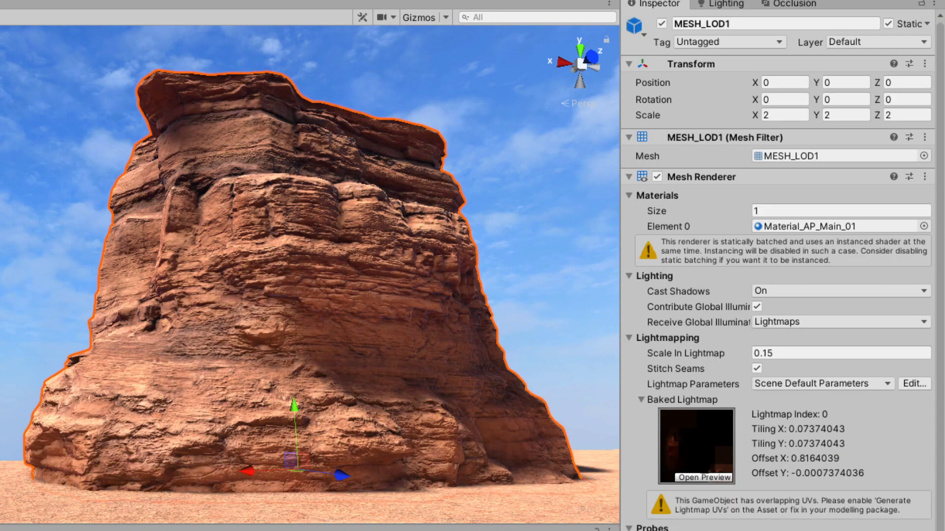
{"action": "left_click", "coordinate": [423, 133]}
{"action": "left_click", "coordinate": [423, 133]}
{"action": "left_click", "coordinate": [423, 133]}
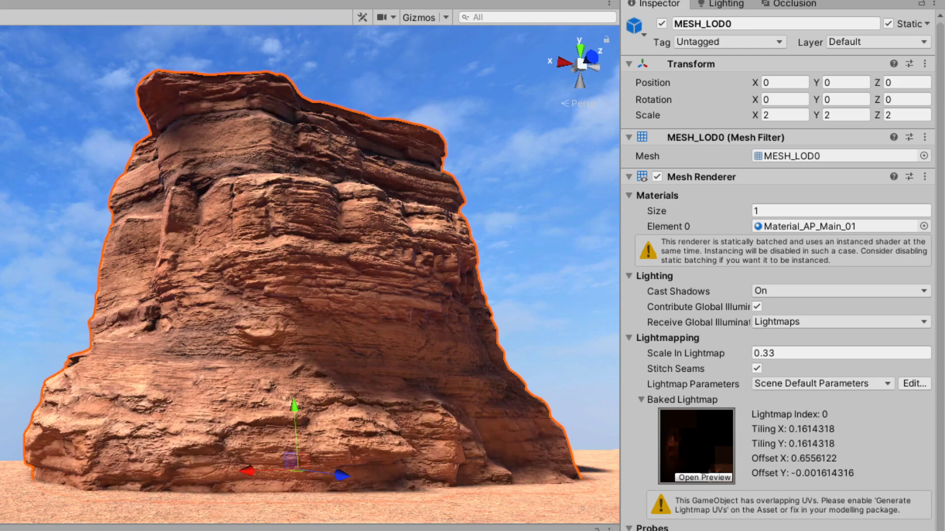
{"action": "left_click", "coordinate": [423, 132]}
{"action": "left_click", "coordinate": [423, 133]}
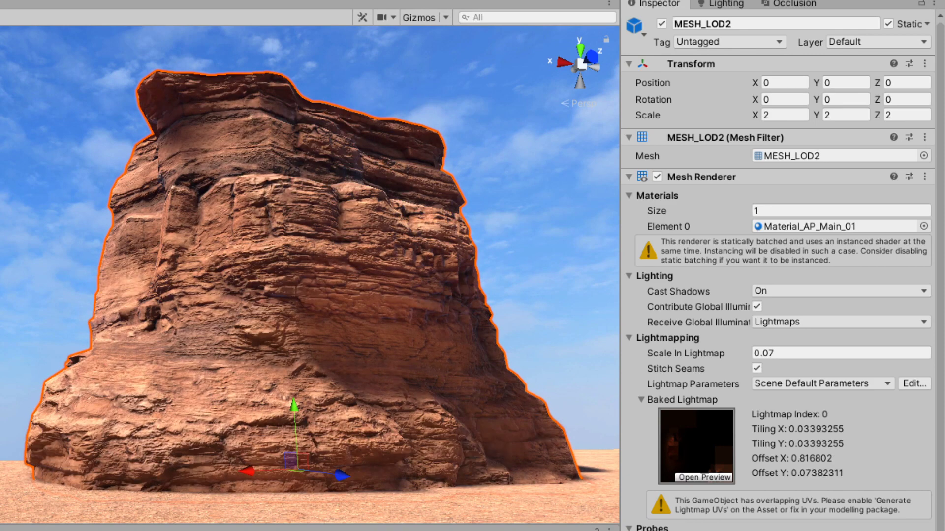
{"action": "left_click", "coordinate": [423, 132]}
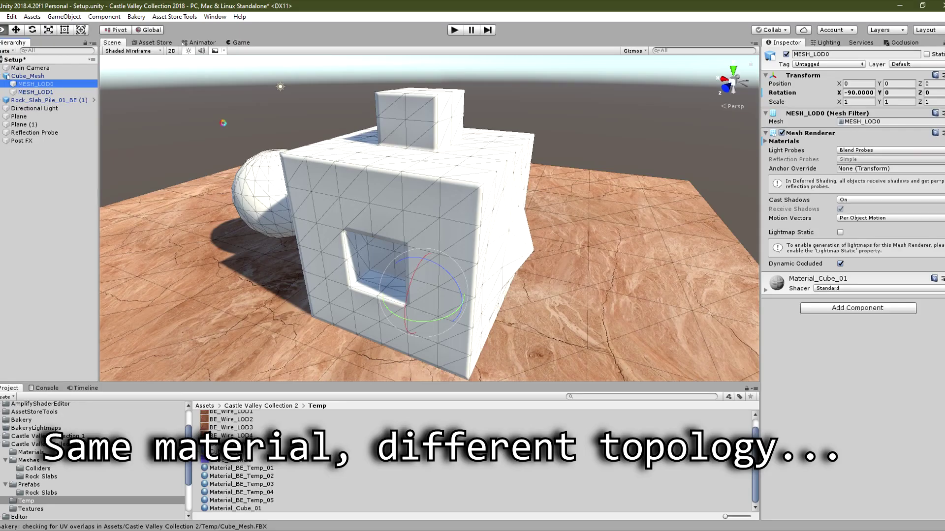
Switch repeatedly between the cube's subdivided MESH_LOD0 and low-poly MESH_LOD1 to compare them.
{"action": "left_click", "coordinate": [35, 92]}
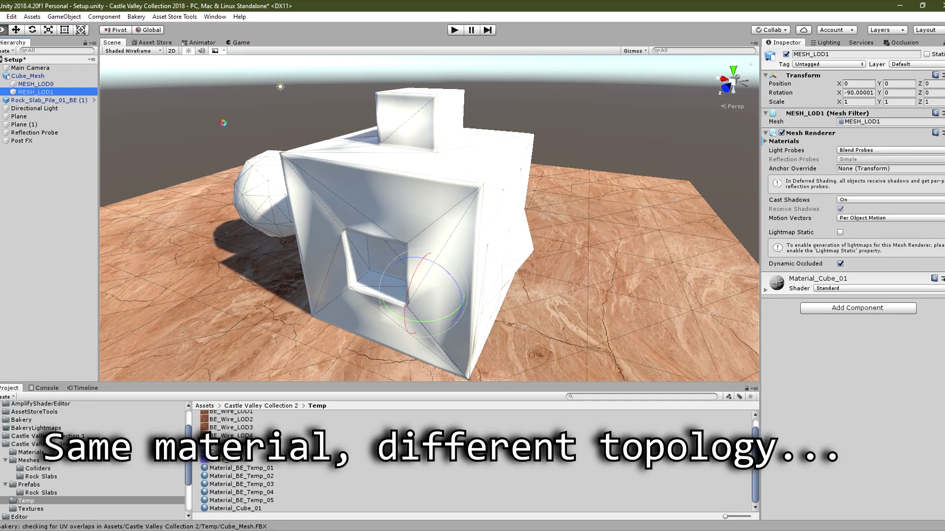
{"action": "left_click", "coordinate": [36, 84]}
{"action": "left_click", "coordinate": [35, 92]}
{"action": "left_click", "coordinate": [36, 84]}
{"action": "left_click", "coordinate": [36, 92]}
{"action": "key", "text": "Up"}
{"action": "key", "text": "Down"}
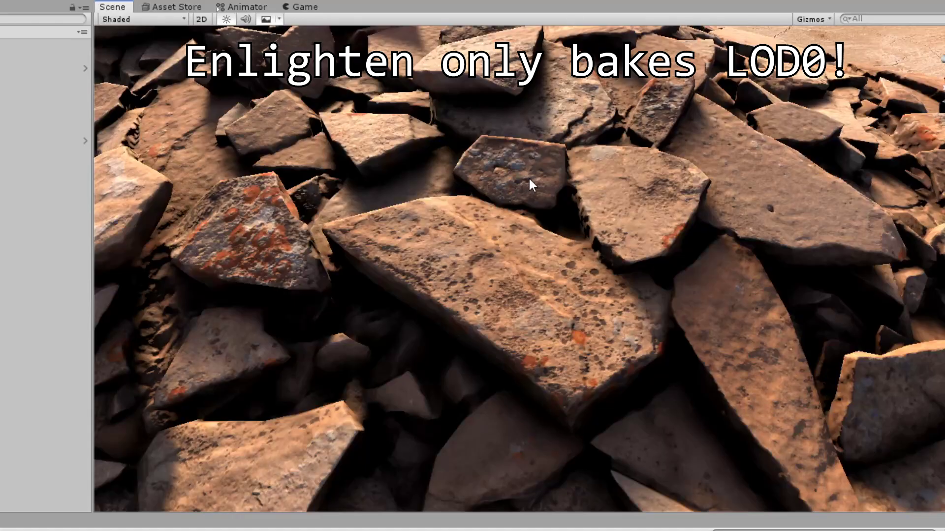
Fly the Scene camera back to an overview of the rock pile, then toward it and back.
{"action": "key", "text": "s"}
{"action": "right_click_drag", "start_coordinate": [528, 176], "coordinate": [535, 176]}
{"action": "key", "text": "w"}
{"action": "key", "text": "s"}
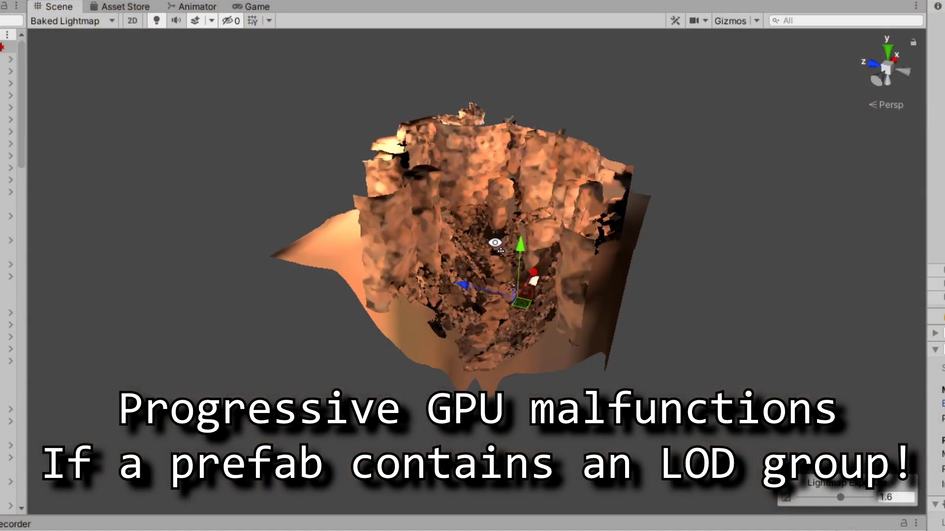
{"action": "scroll", "coordinate": [472, 236], "scroll_direction": "up", "scroll_amount": 5}
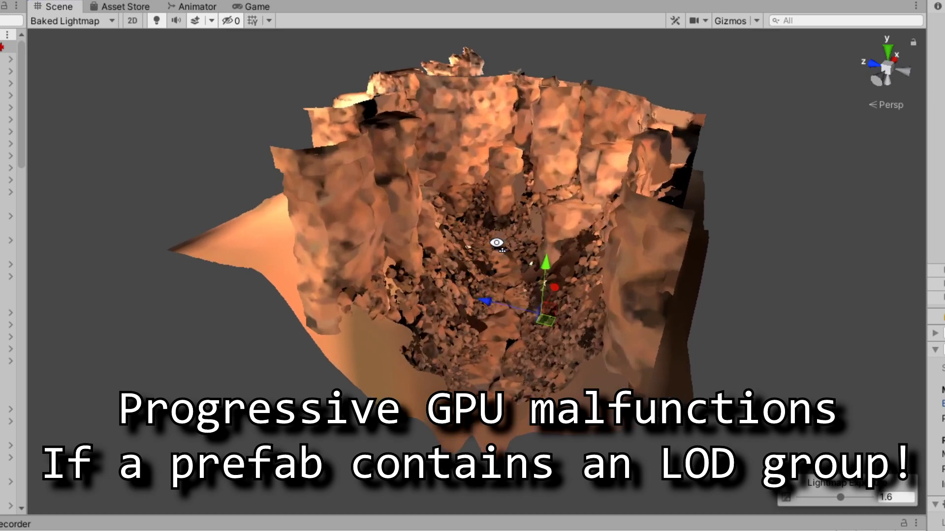
{"action": "scroll", "coordinate": [496, 242], "scroll_direction": "up", "scroll_amount": 5}
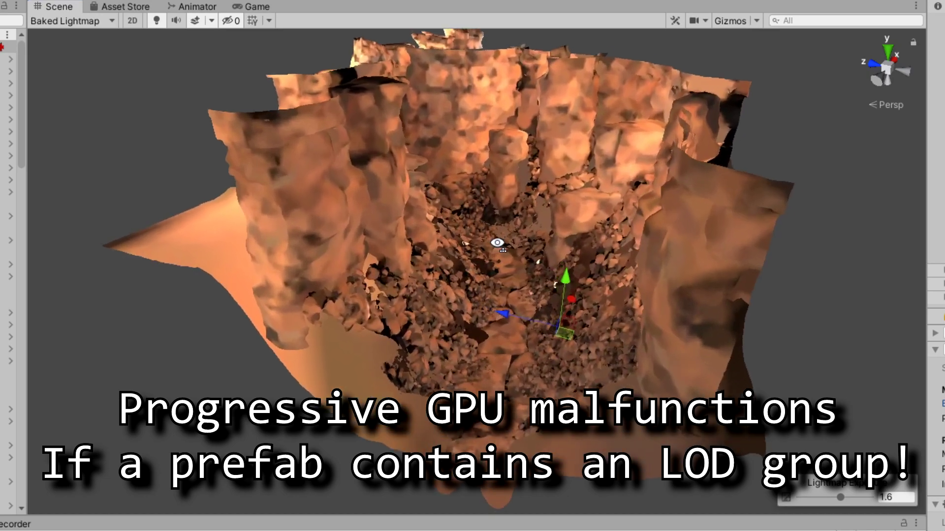
{"action": "scroll", "coordinate": [507, 231], "scroll_direction": "up", "scroll_amount": 5}
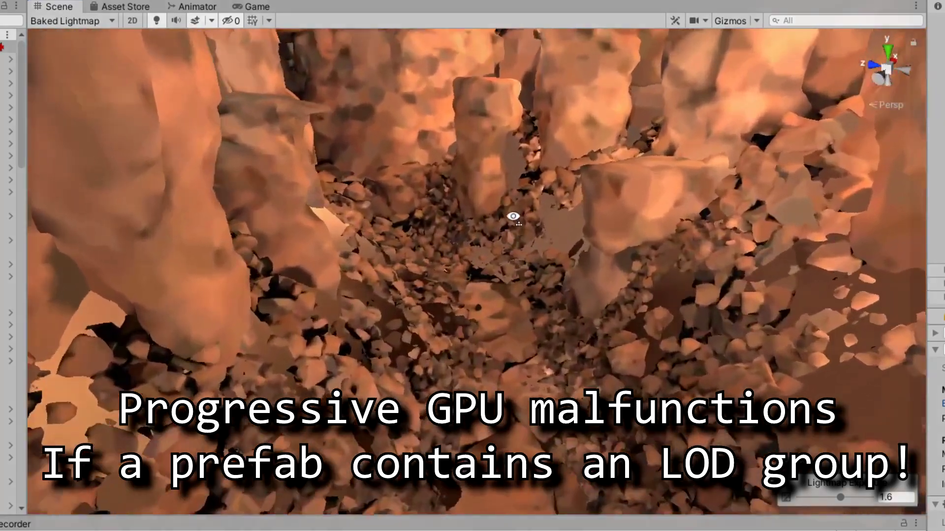